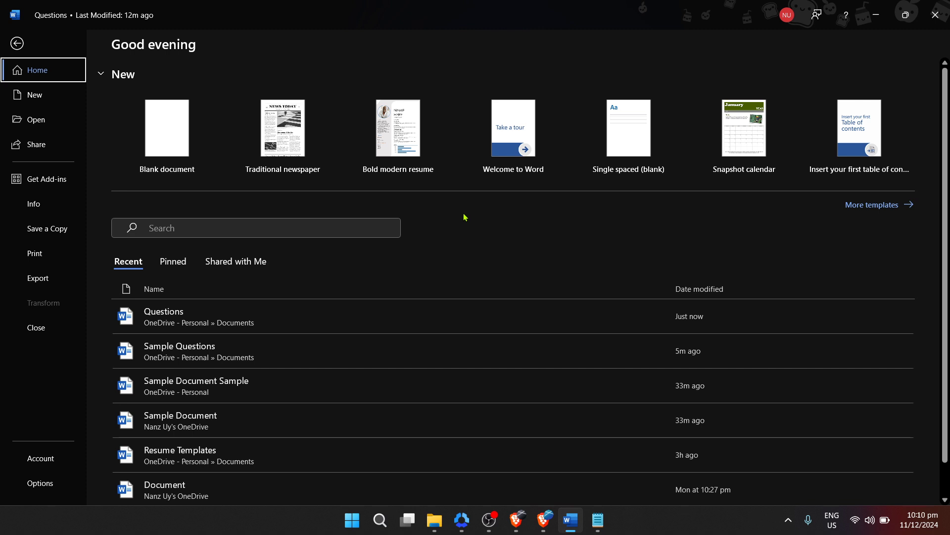
{"action": "left_click", "coordinate": [384, 521]}
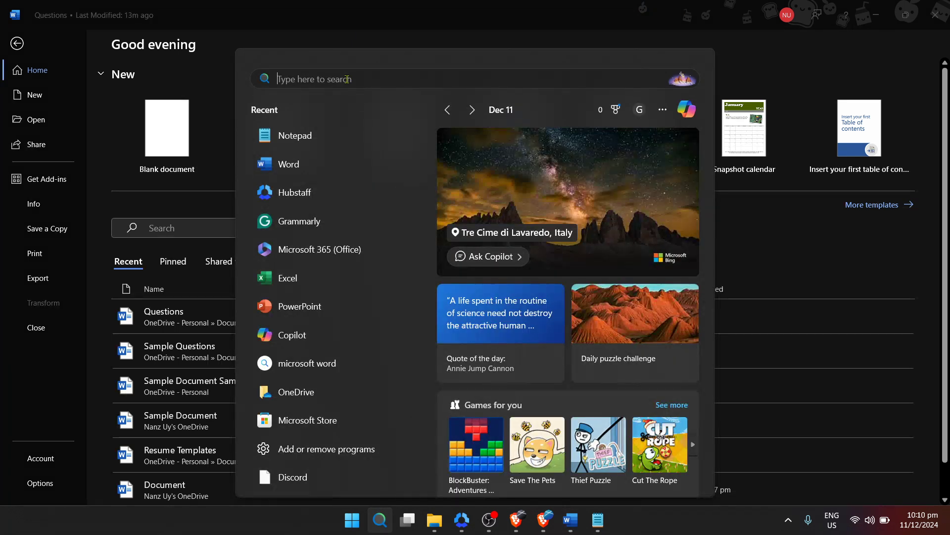
{"action": "type", "text": "word"}
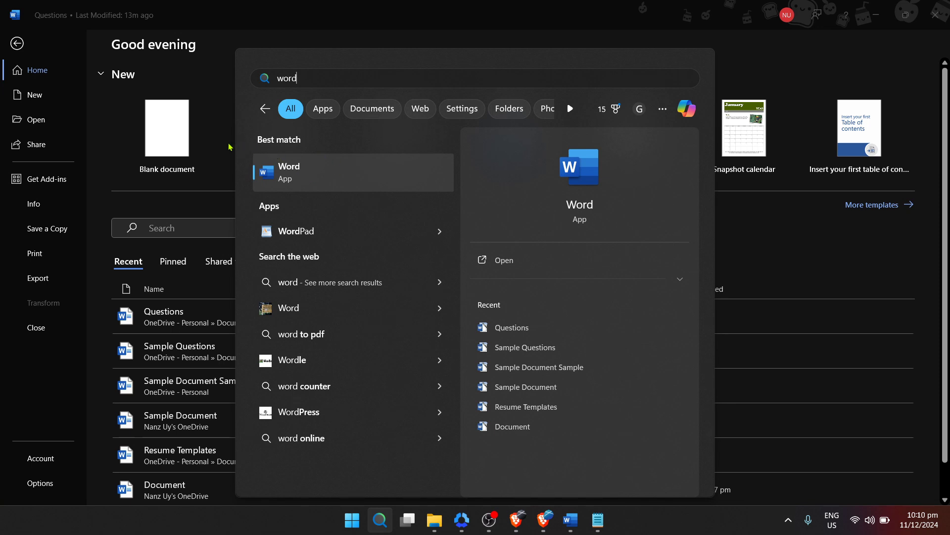
{"action": "key", "text": "Escape"}
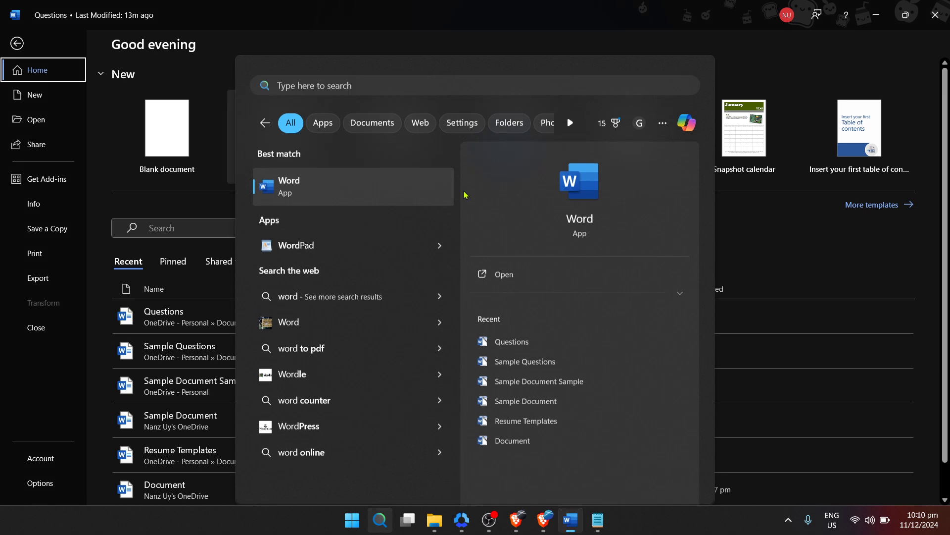
{"action": "key", "text": "Escape"}
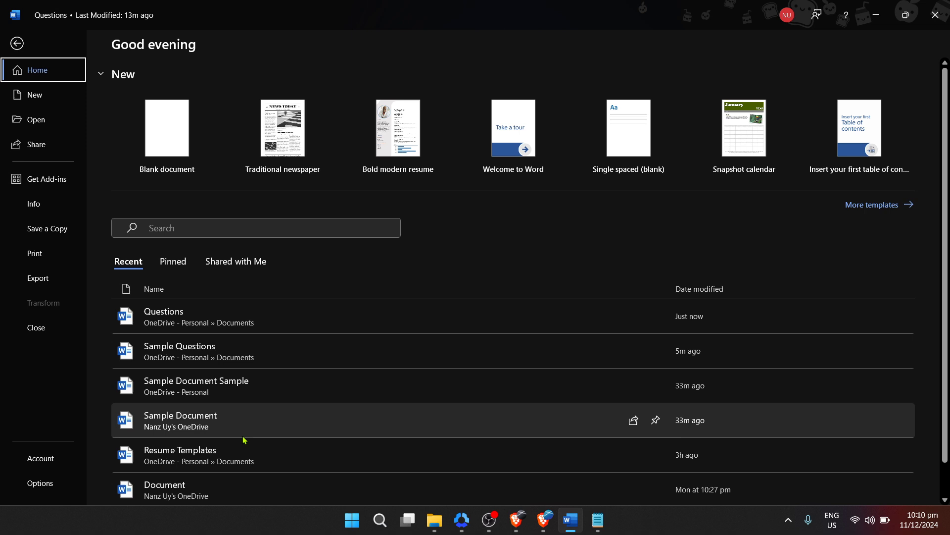
Leave the start page and return to the open Questions document.
{"action": "scroll", "coordinate": [243, 439], "scroll_direction": "down", "scroll_amount": 1}
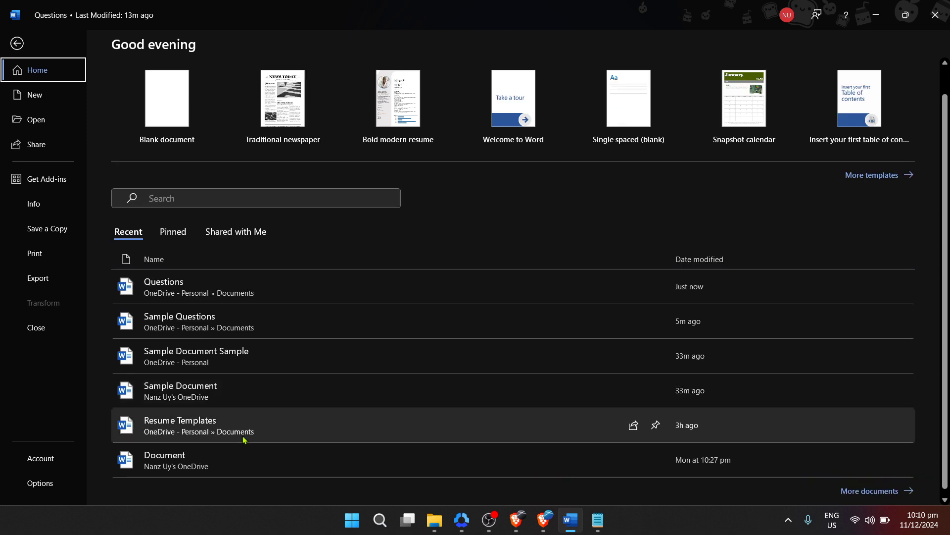
{"action": "scroll", "coordinate": [243, 439], "scroll_direction": "up", "scroll_amount": 1}
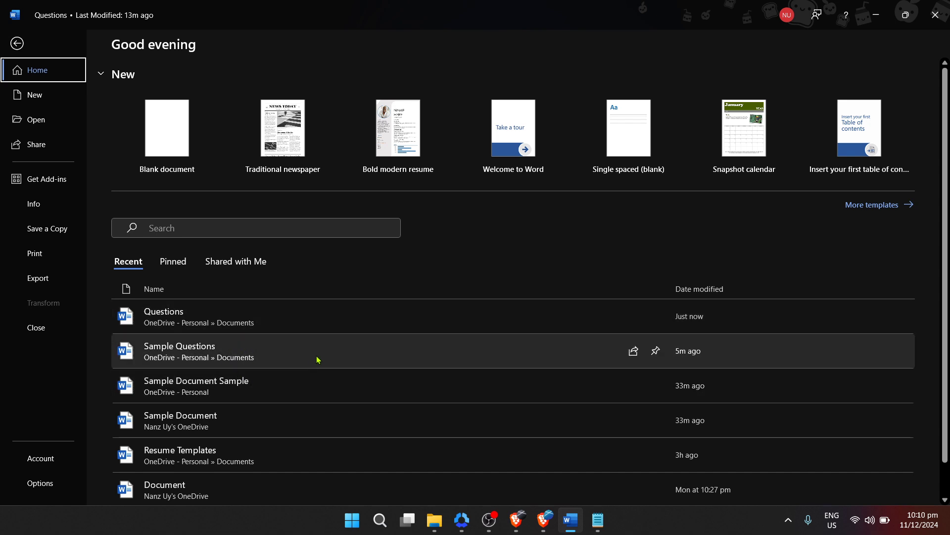
{"action": "key", "text": "Escape"}
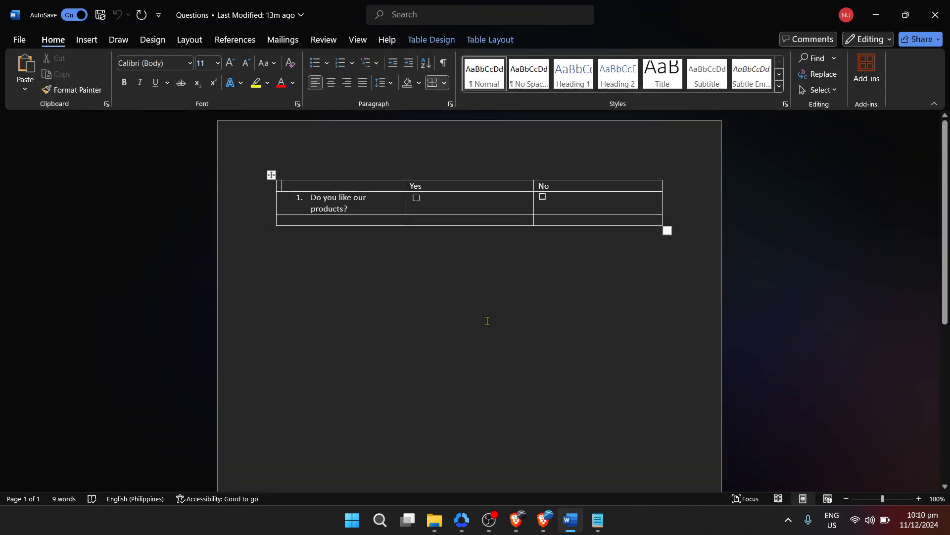
{"action": "left_click", "coordinate": [537, 267]}
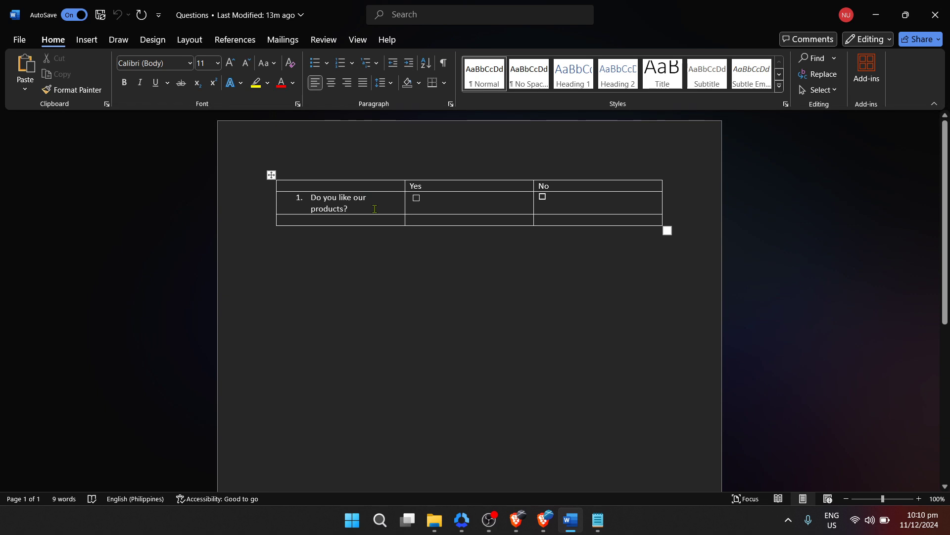
Copy the question "Do you like our products?" into the empty first-column cell of the table's last row.
{"action": "left_click_drag", "start_coordinate": [349, 208], "coordinate": [310, 197]}
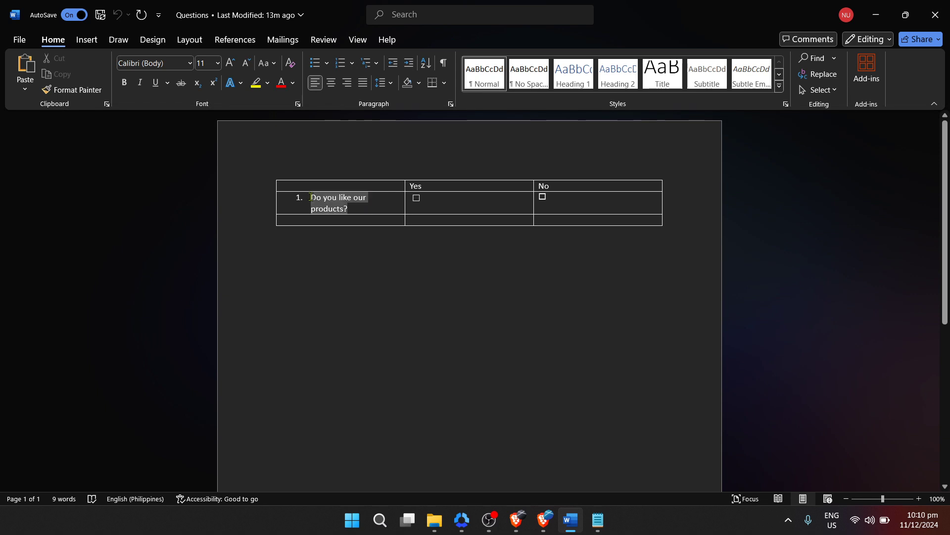
{"action": "left_click", "coordinate": [300, 224]}
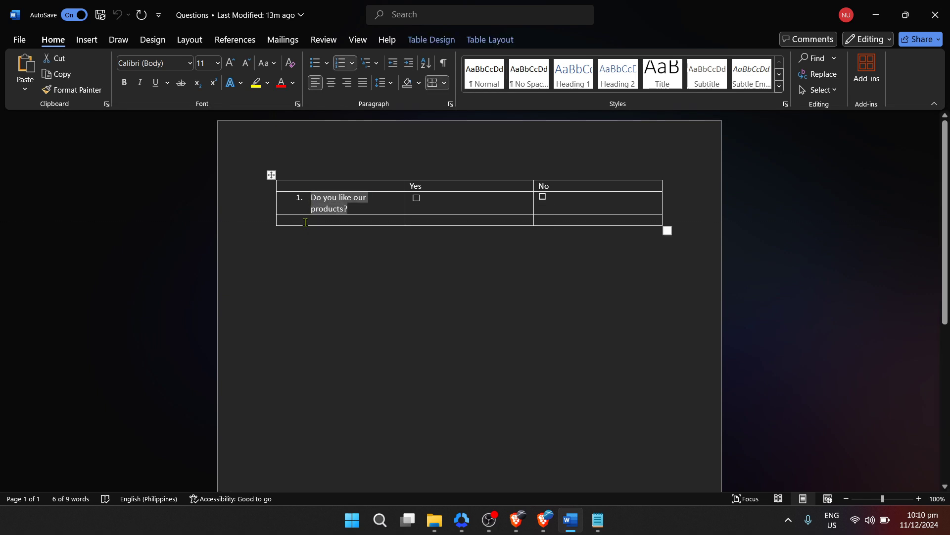
{"action": "left_click", "coordinate": [306, 221]}
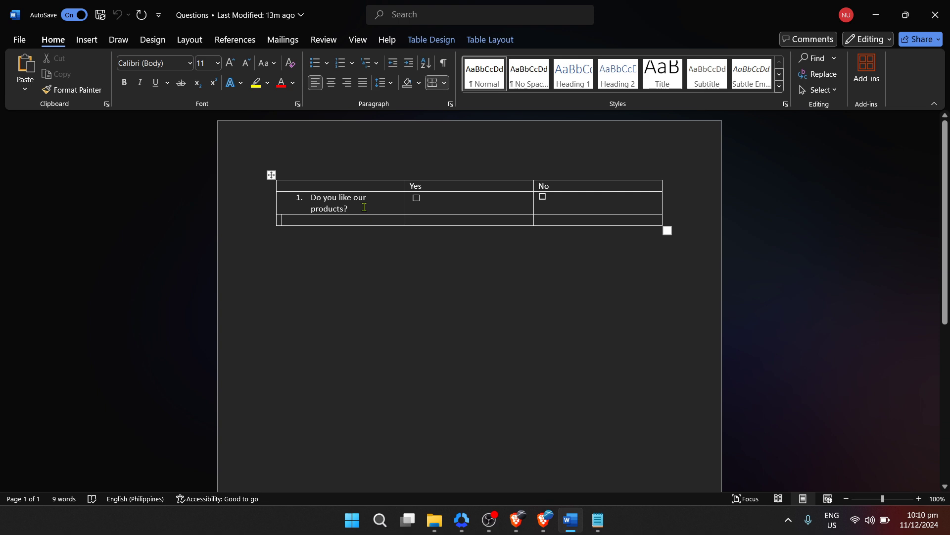
{"action": "left_click_drag", "start_coordinate": [361, 207], "coordinate": [306, 195]}
{"action": "key", "text": "ctrl+c"}
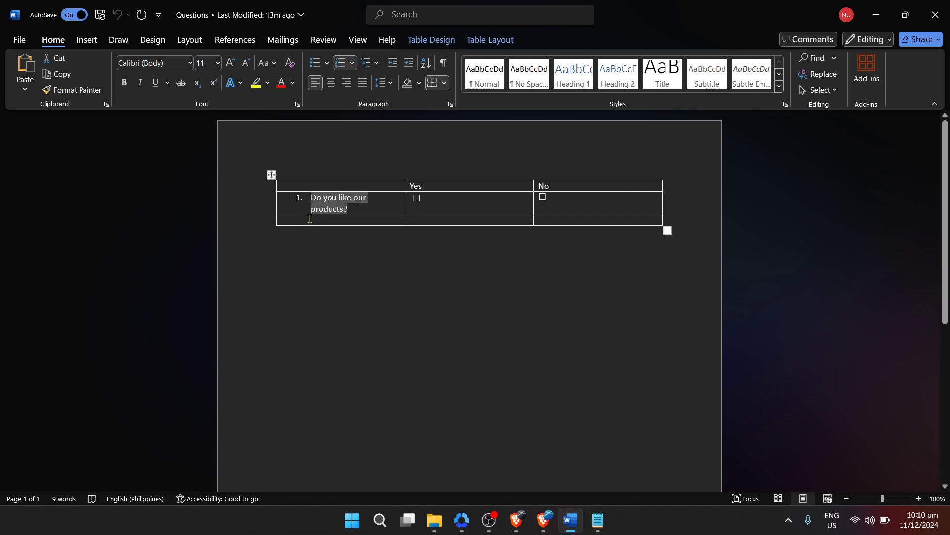
{"action": "left_click", "coordinate": [310, 219]}
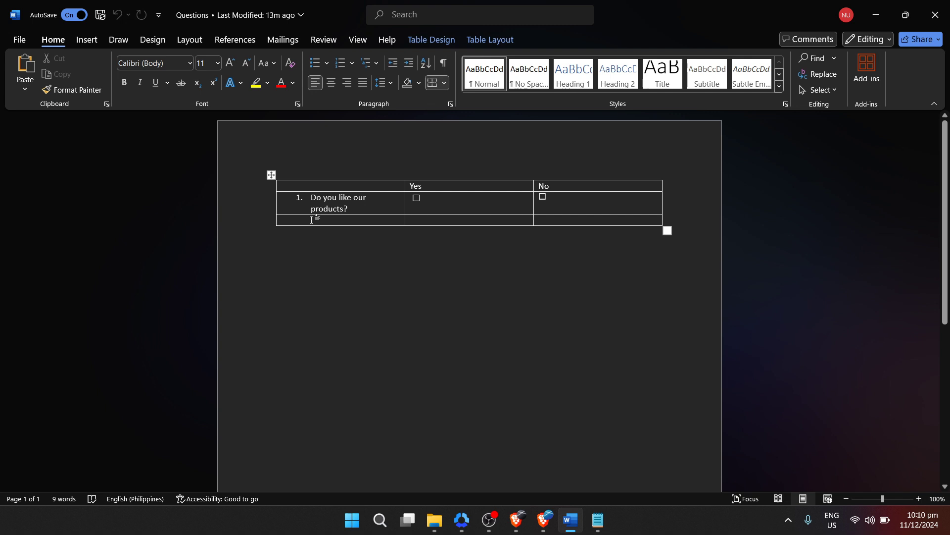
{"action": "left_click", "coordinate": [358, 207]}
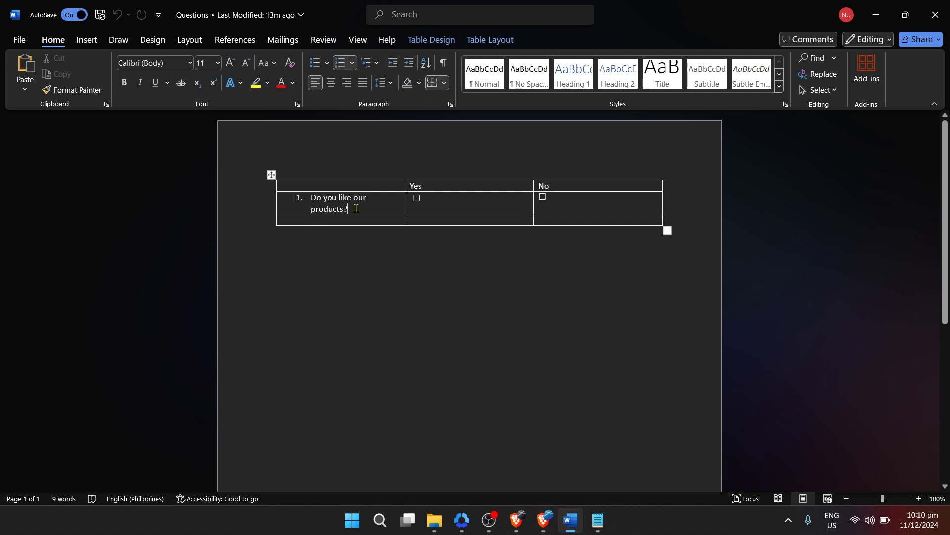
{"action": "left_click", "coordinate": [324, 219]}
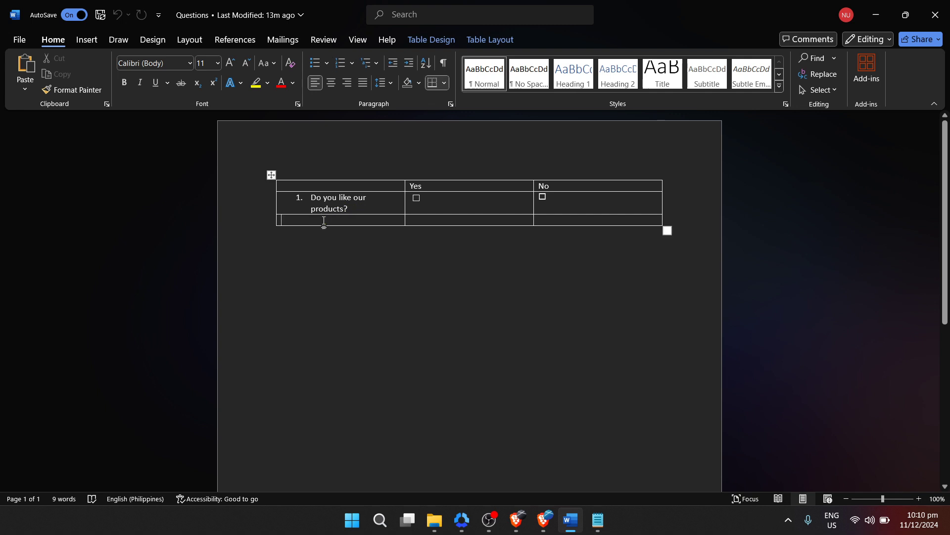
{"action": "key", "text": "ctrl+v"}
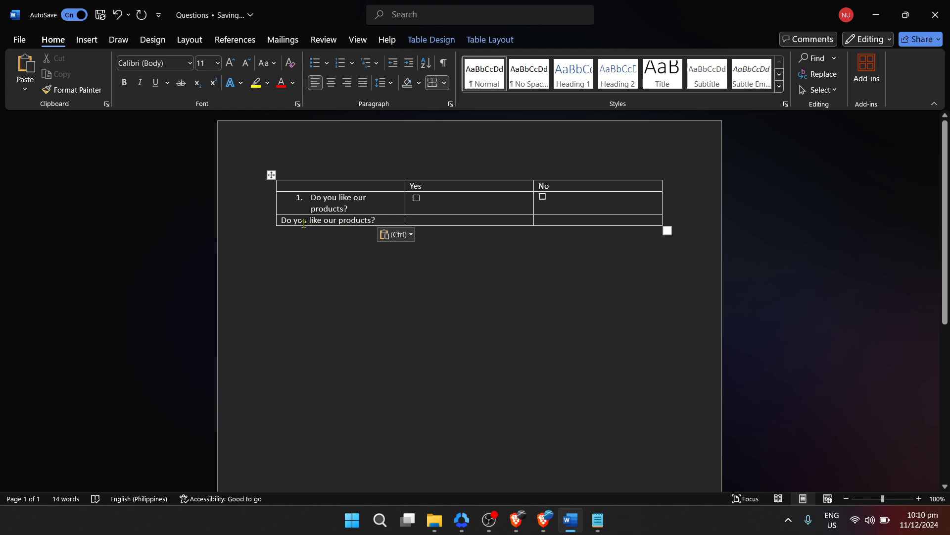
Number the pasted question in the last row as item "1.".
{"action": "left_click", "coordinate": [280, 220]}
{"action": "type", "text": "1"}
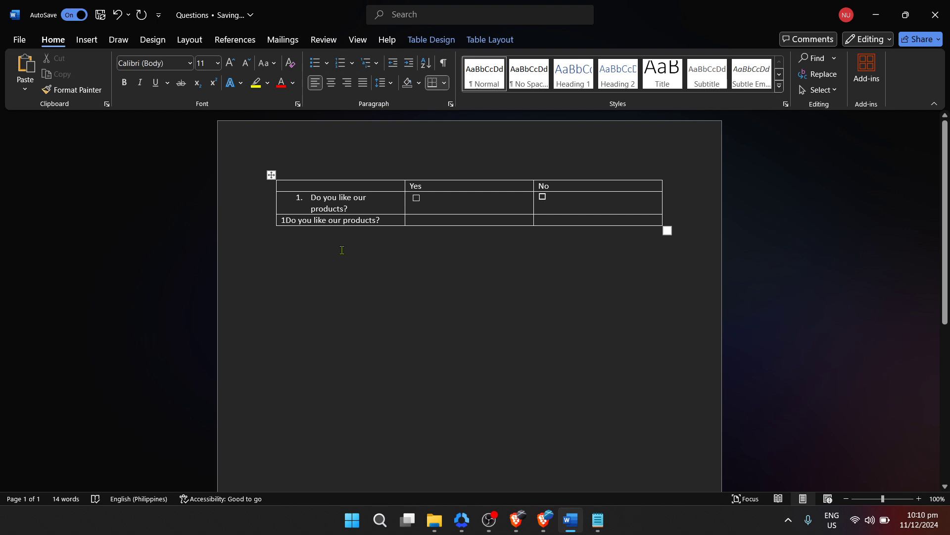
{"action": "type", "text": "."}
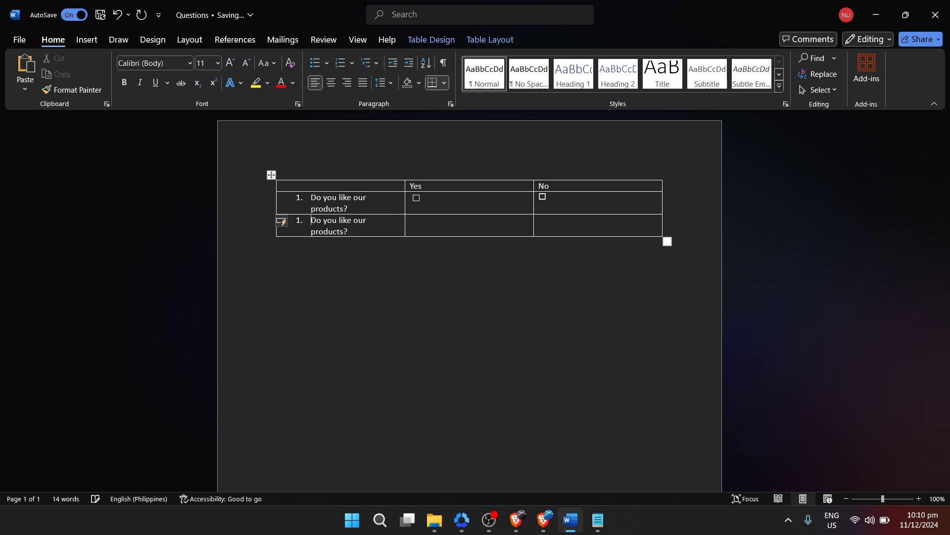
{"action": "left_click", "coordinate": [423, 220]}
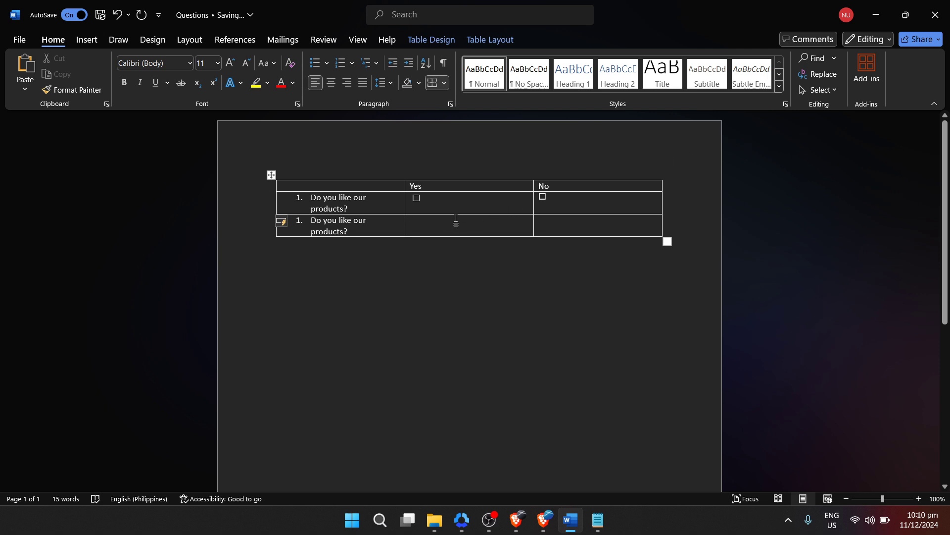
{"action": "left_click", "coordinate": [421, 197]}
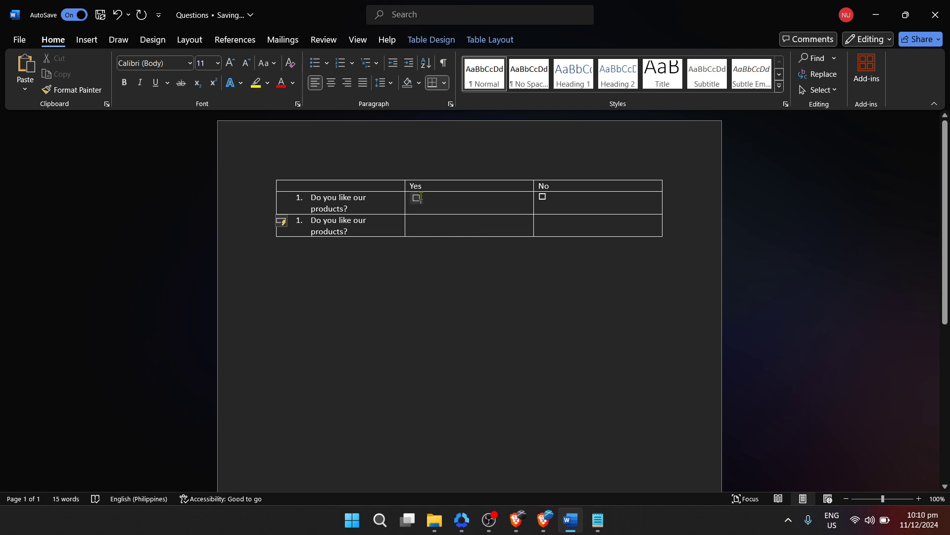
{"action": "left_click", "coordinate": [416, 222]}
{"action": "key", "text": "ctrl+v"}
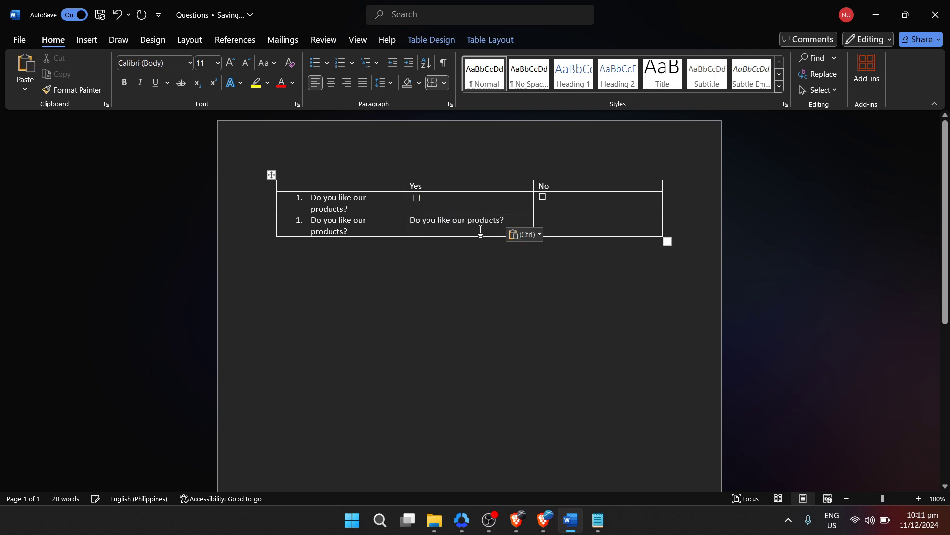
{"action": "key", "text": "ctrl+z"}
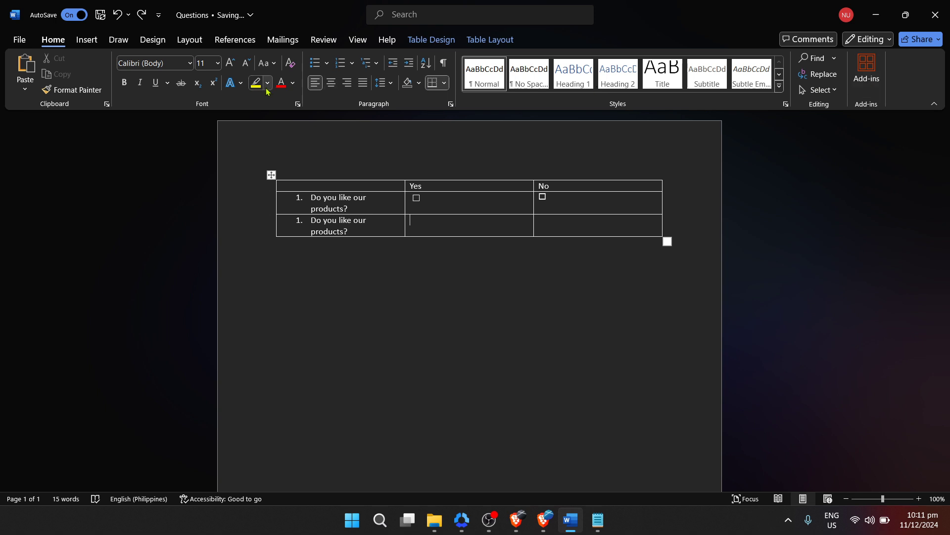
Insert the Wingdings hollow square symbol (character code 111) in the last row's Yes cell and the same square in its No cell.
{"action": "left_click", "coordinate": [87, 39]}
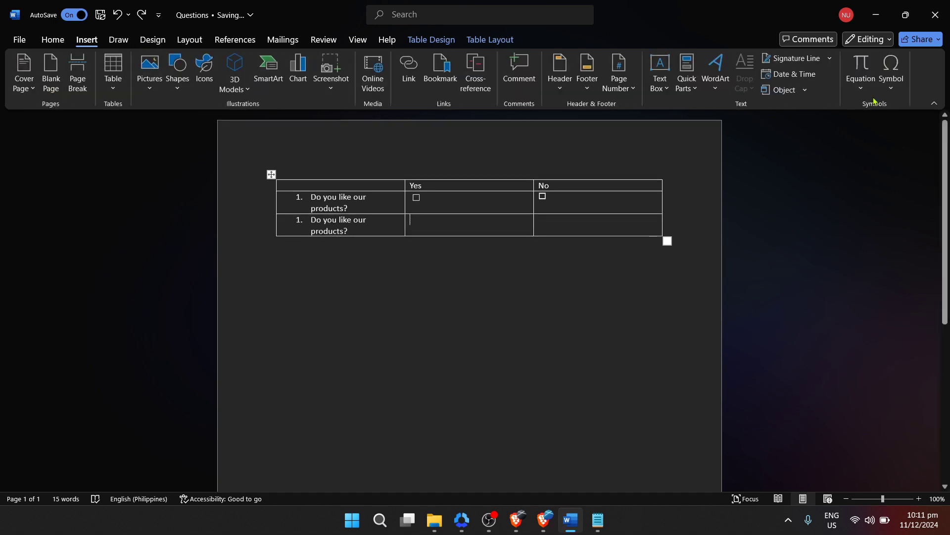
{"action": "left_click", "coordinate": [892, 86]}
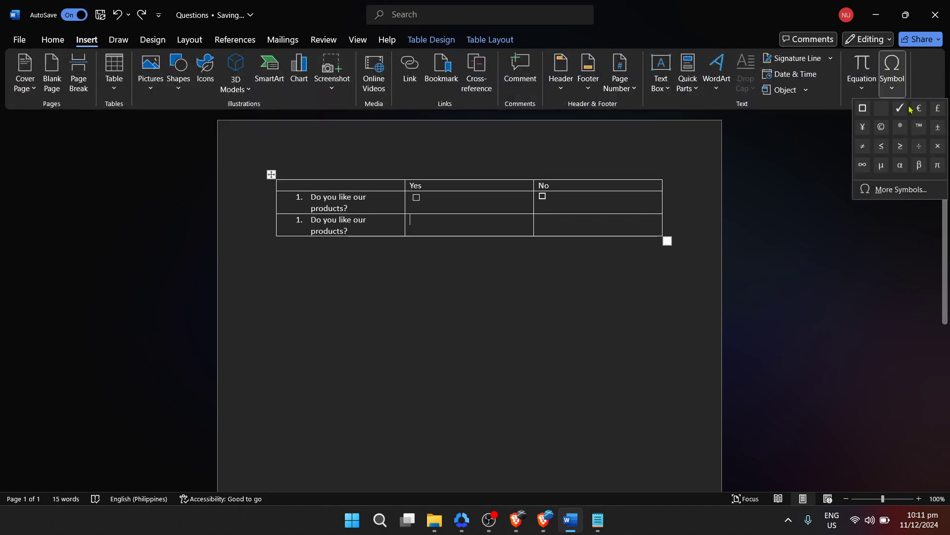
{"action": "left_click", "coordinate": [899, 190]}
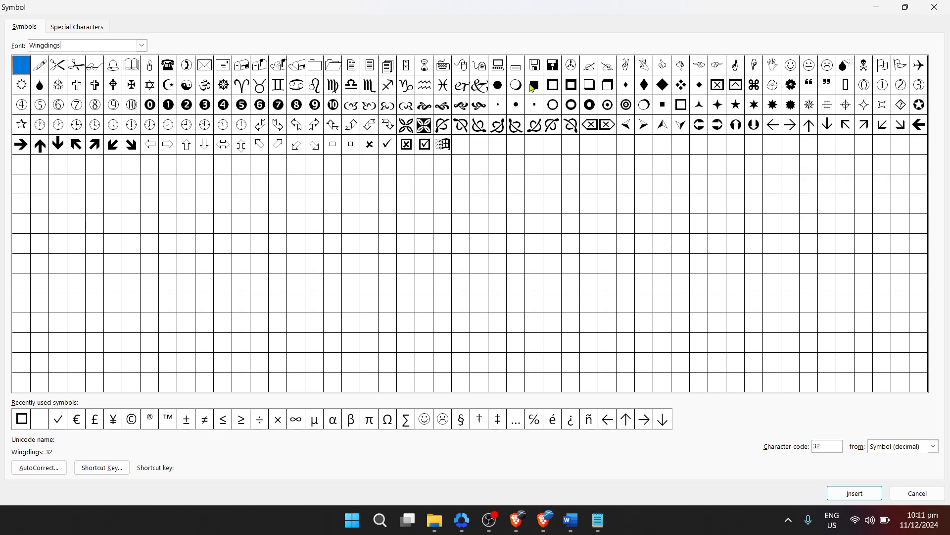
{"action": "left_click", "coordinate": [553, 85]}
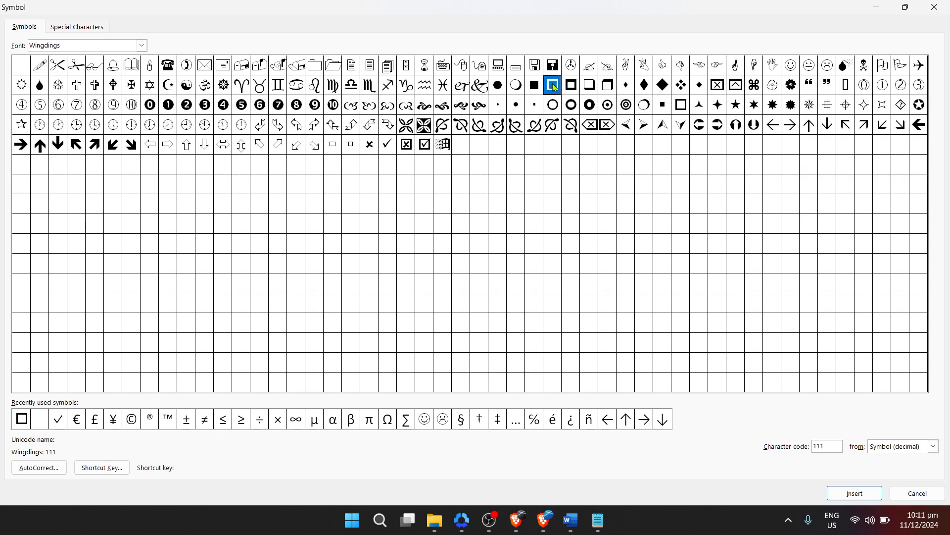
{"action": "left_click", "coordinate": [855, 492]}
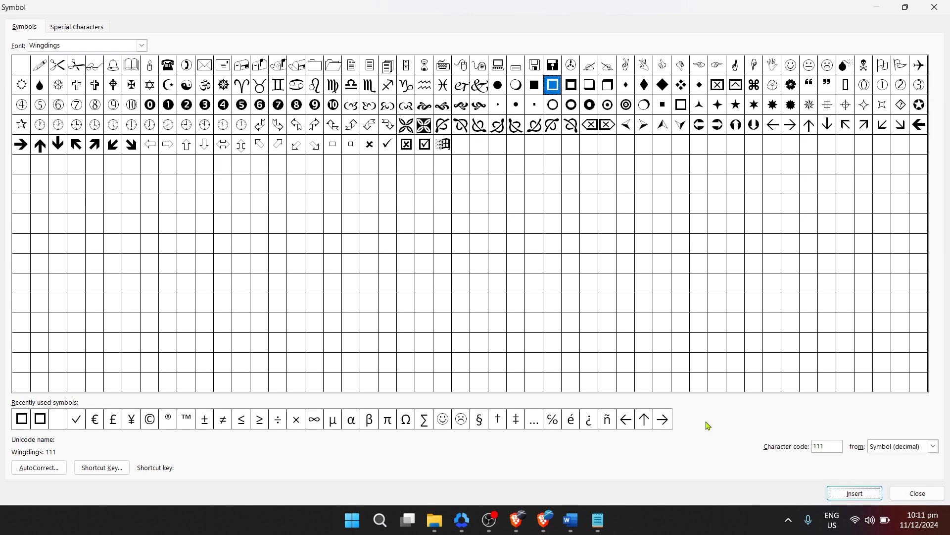
{"action": "left_click", "coordinate": [935, 492]}
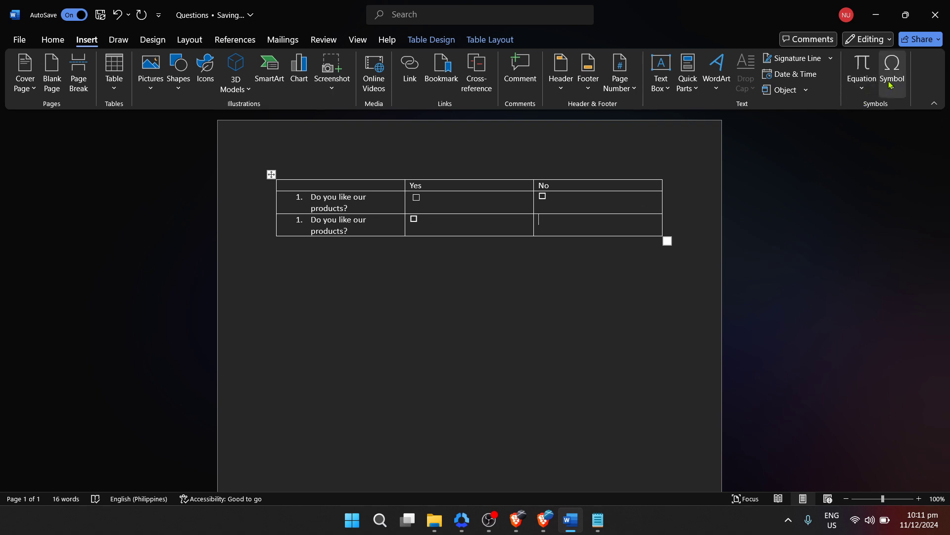
{"action": "left_click", "coordinate": [904, 84]}
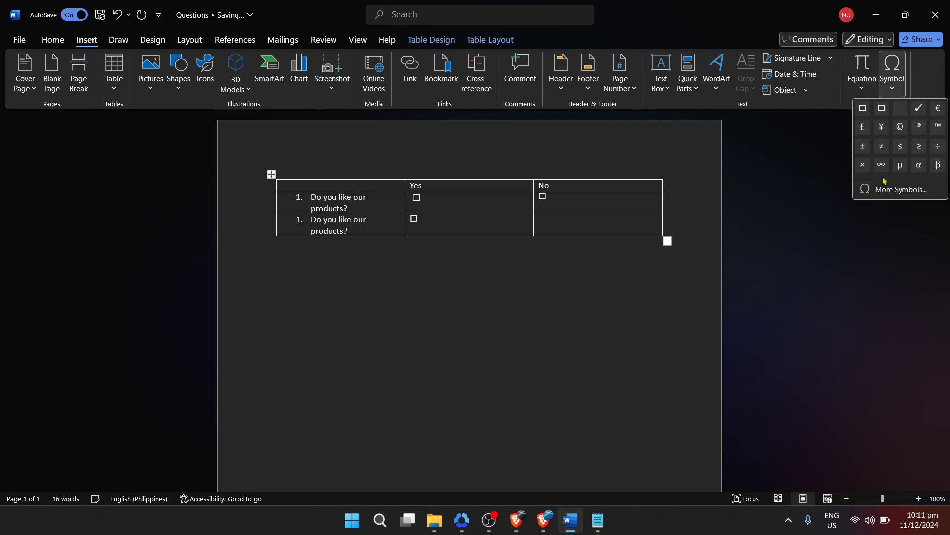
{"action": "left_click", "coordinate": [869, 110]}
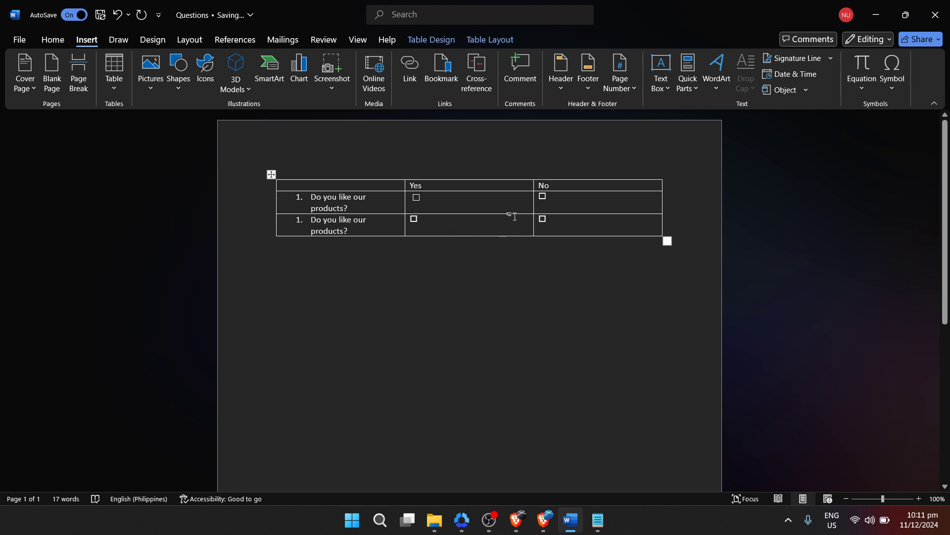
Delete the existing check boxes from the Yes and No cells of the first question row.
{"action": "left_click", "coordinate": [451, 206]}
{"action": "key", "text": "BackSpace"}
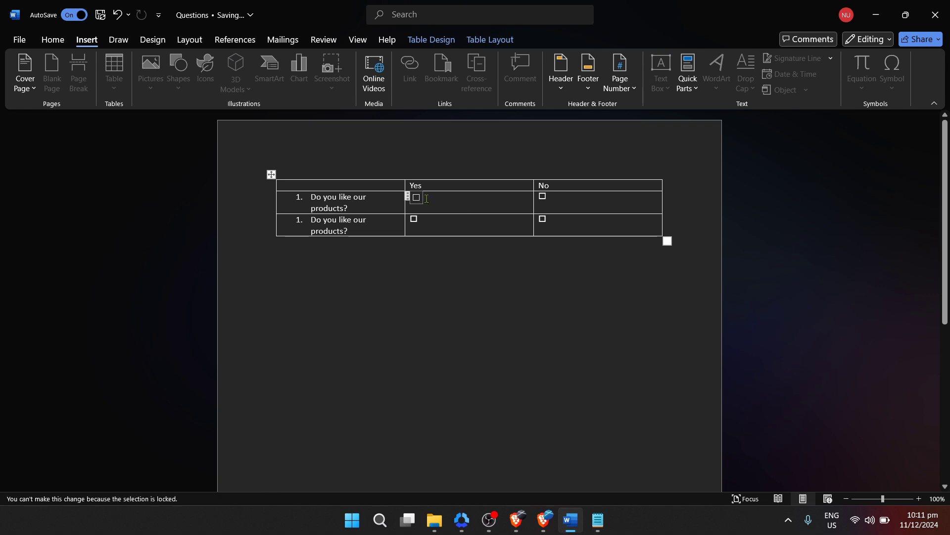
{"action": "left_click", "coordinate": [408, 197]}
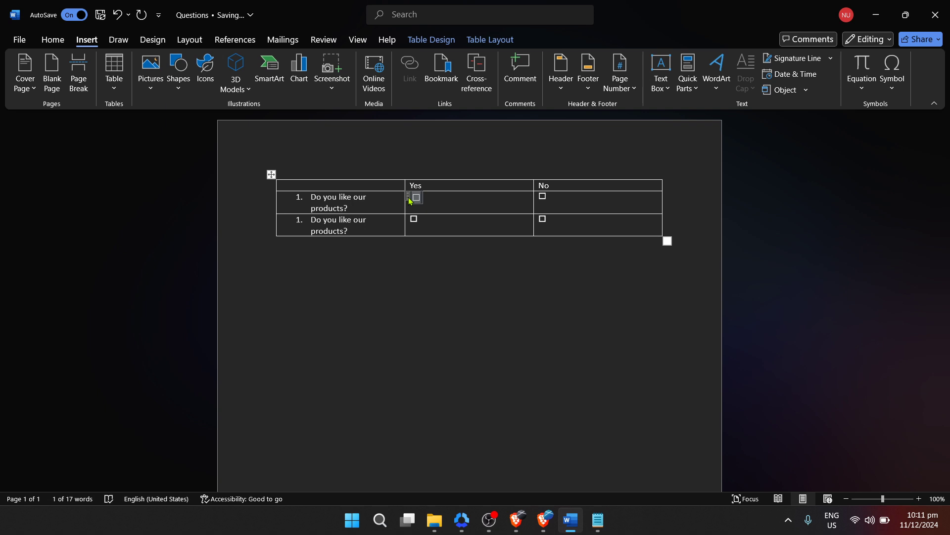
{"action": "key", "text": "BackSpace"}
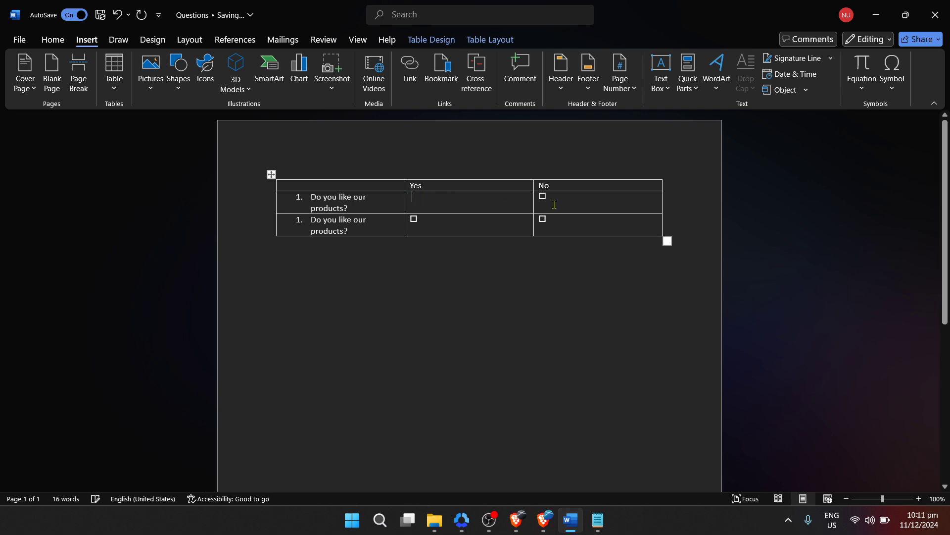
{"action": "left_click", "coordinate": [544, 195]}
{"action": "key", "text": "BackSpace"}
Insert the recently used hollow square symbol in the Yes and No cells of the first question row.
{"action": "left_click", "coordinate": [896, 89]}
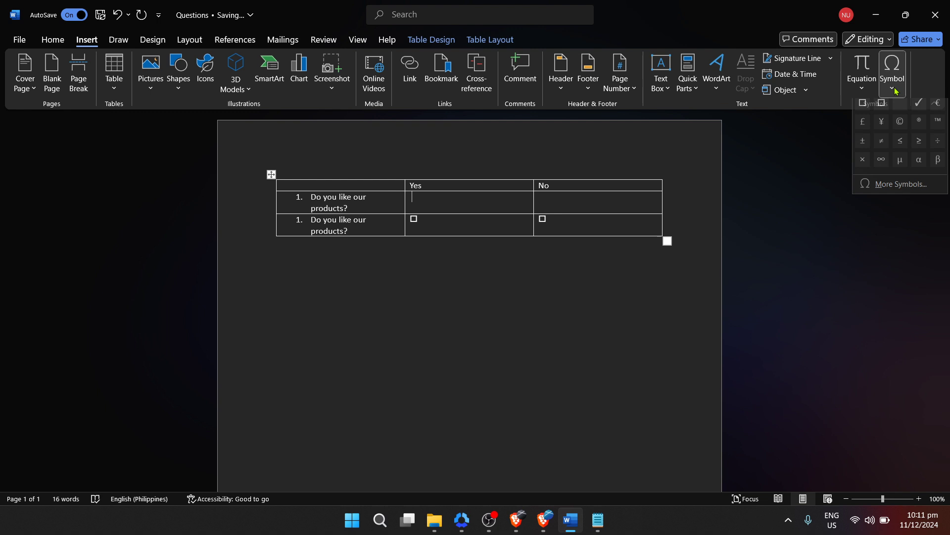
{"action": "left_click", "coordinate": [863, 108]}
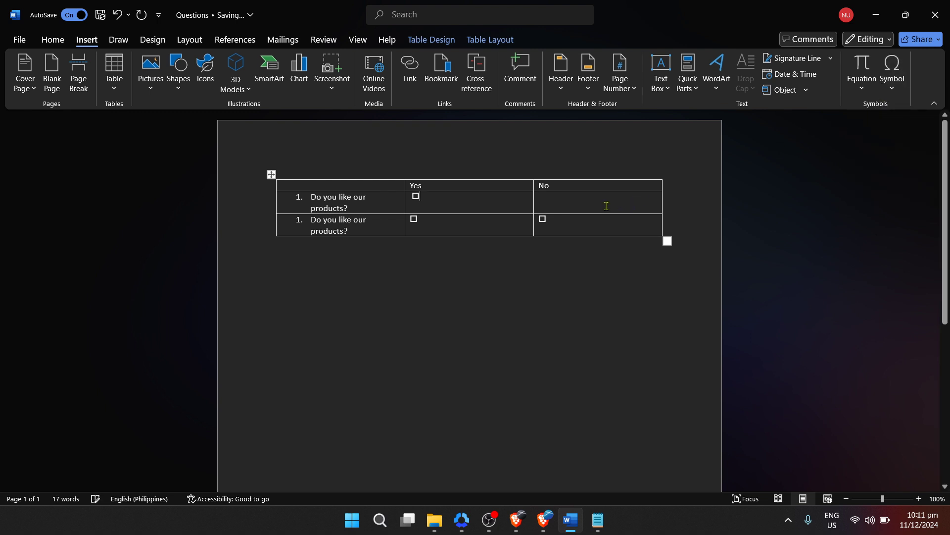
{"action": "left_click", "coordinate": [893, 81]}
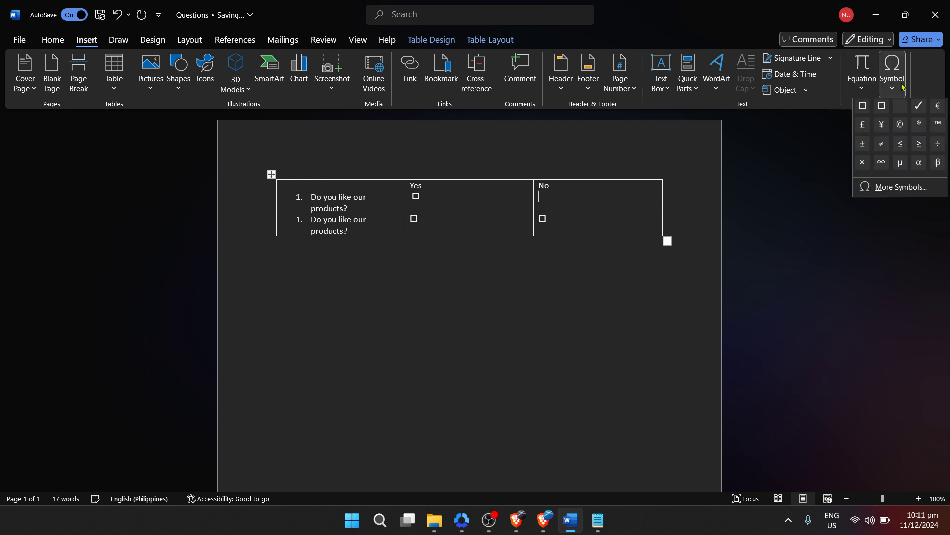
{"action": "left_click", "coordinate": [862, 108]}
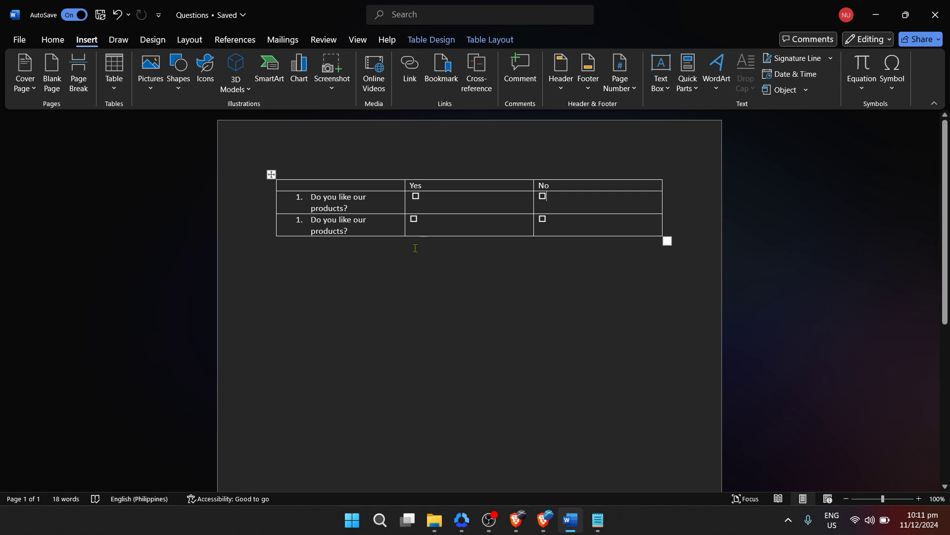
Enter "Sample questions" in the empty header cell of the table's first column.
{"action": "left_click", "coordinate": [325, 186]}
{"action": "type", "text": "Samp"}
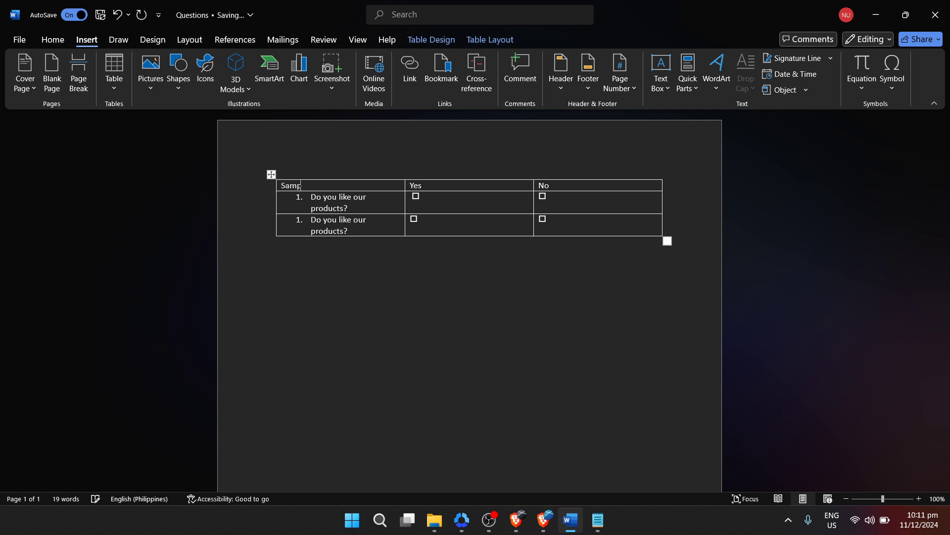
{"action": "type", "text": "le questions"}
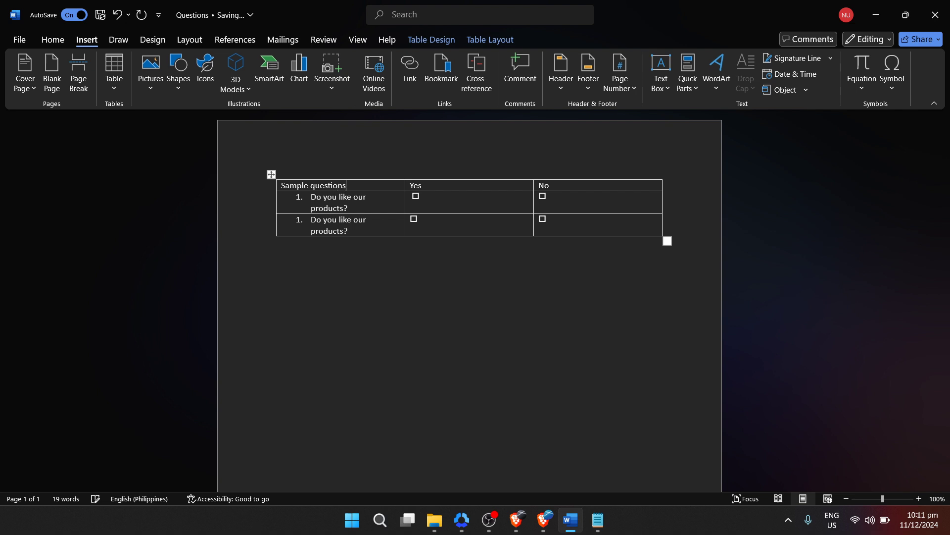